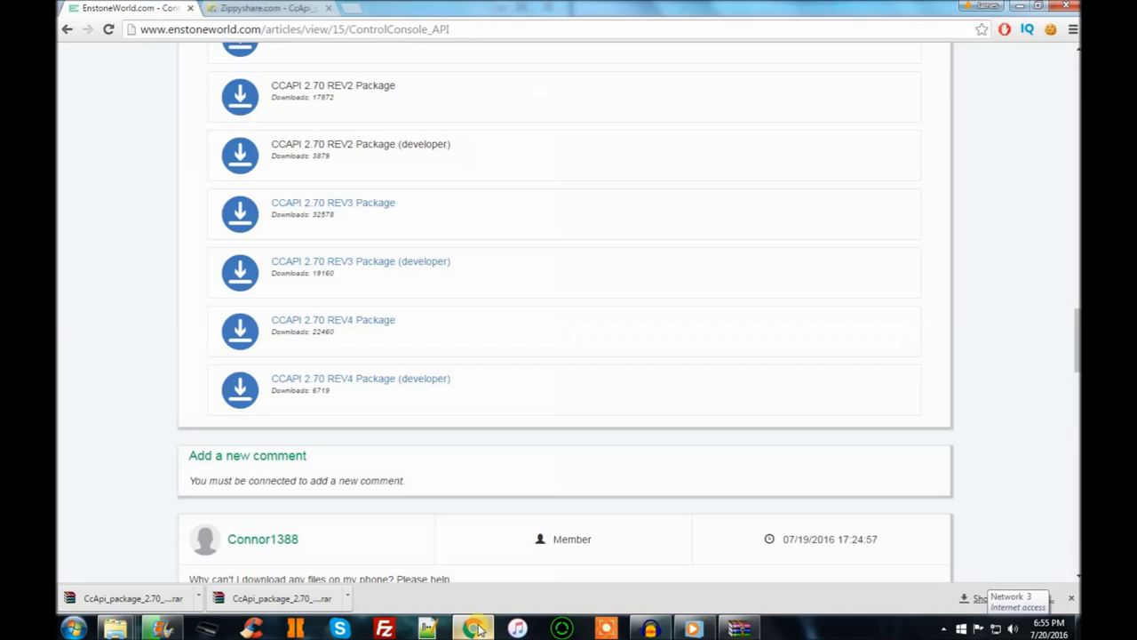
Step: Review the CCAPI page's firmware compatibility list, installation instructions and the 2.70 changelog entry for 4.80 DEX support
{"action": "scroll", "coordinate": [503, 257], "scroll_direction": "up", "scroll_amount": 5}
{"action": "scroll", "coordinate": [503, 258], "scroll_direction": "up", "scroll_amount": 15}
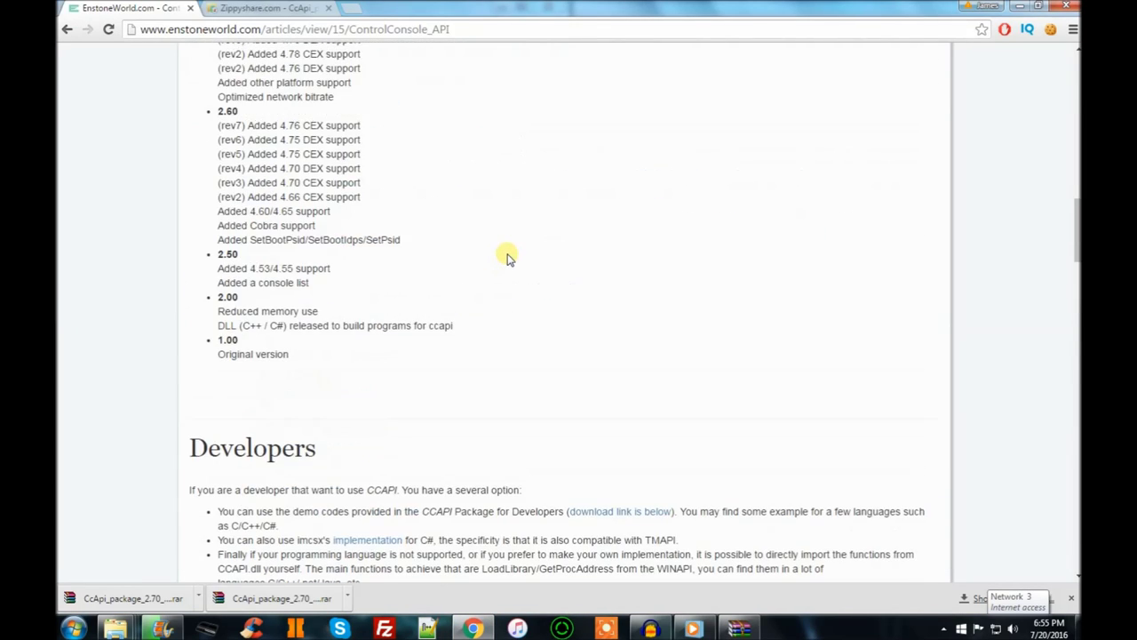
{"action": "scroll", "coordinate": [437, 291], "scroll_direction": "down", "scroll_amount": 5}
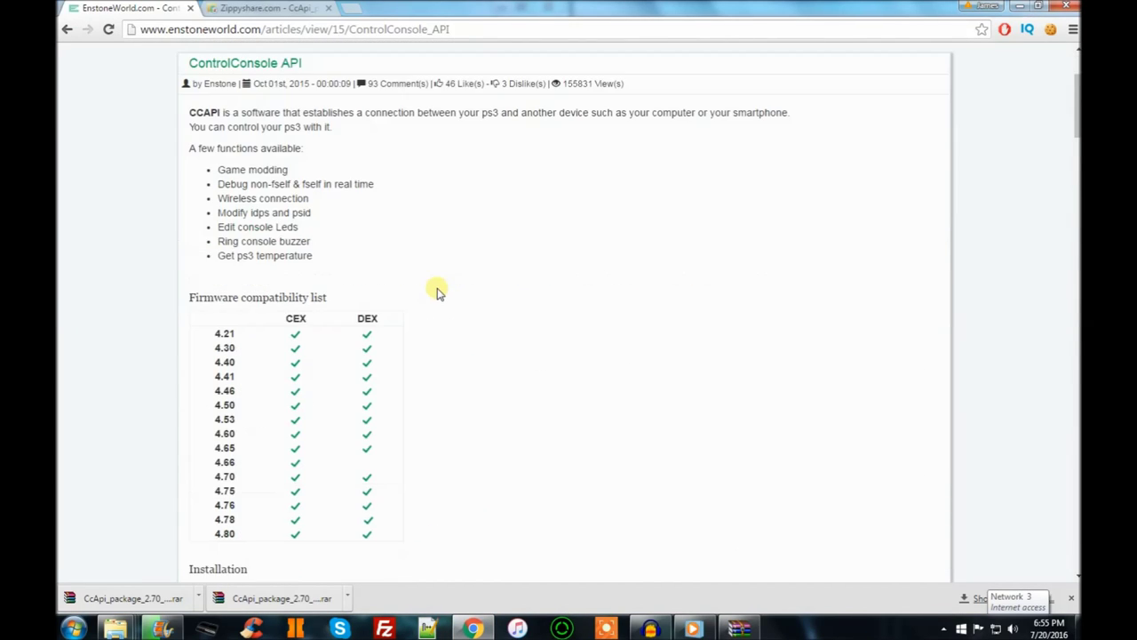
{"action": "scroll", "coordinate": [437, 291], "scroll_direction": "down", "scroll_amount": 9}
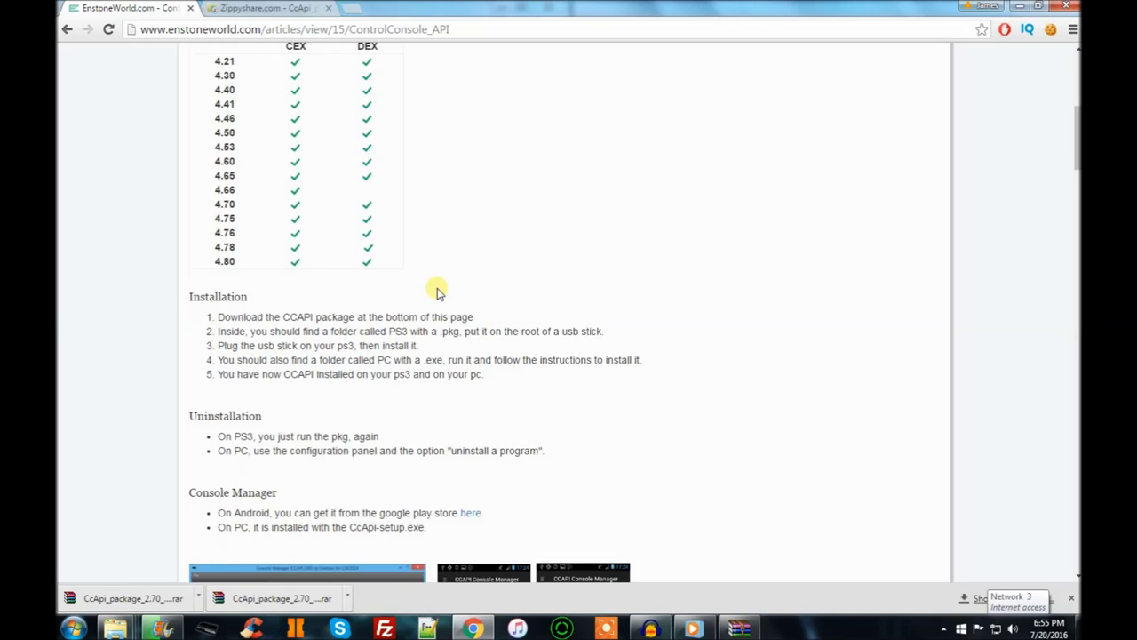
{"action": "scroll", "coordinate": [619, 280], "scroll_direction": "down", "scroll_amount": 1}
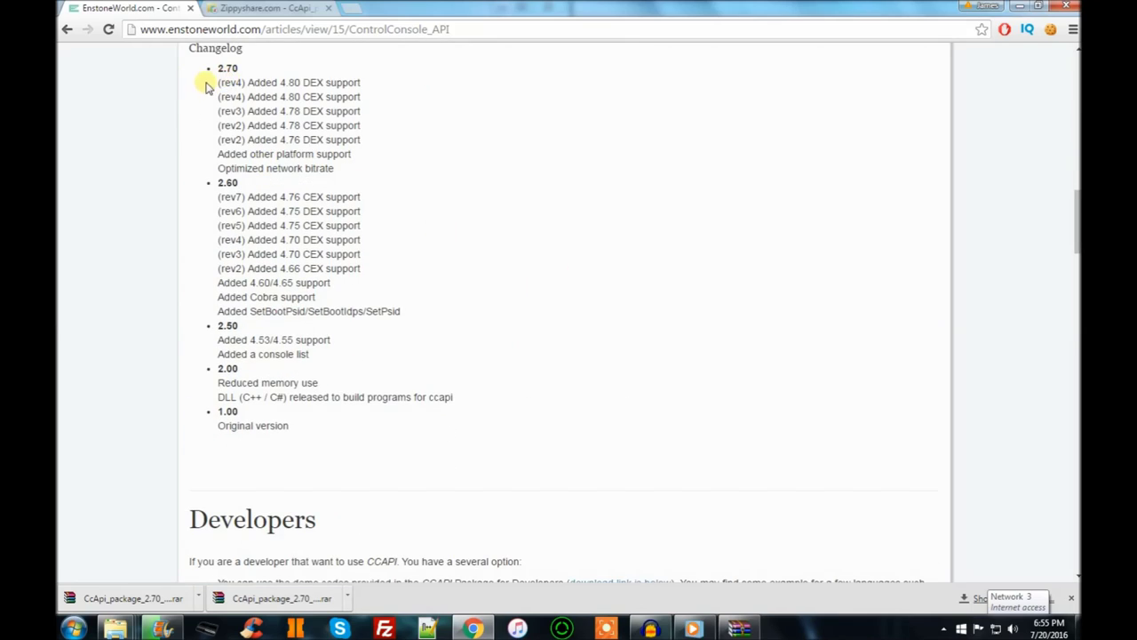
{"action": "left_click_drag", "start_coordinate": [205, 84], "coordinate": [405, 87]}
{"action": "left_click", "coordinate": [399, 85]}
Step: Look through the list of CCAPI package downloads, down to the 2.70 REV4 packages
{"action": "scroll", "coordinate": [542, 318], "scroll_direction": "down", "scroll_amount": 4}
{"action": "scroll", "coordinate": [544, 319], "scroll_direction": "down", "scroll_amount": 3}
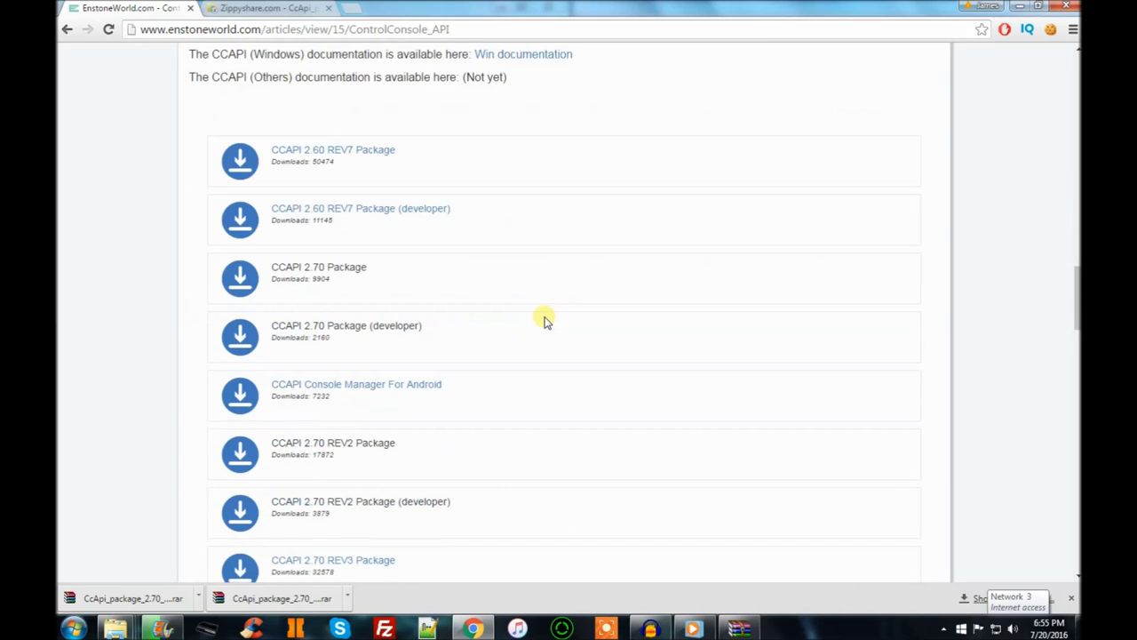
{"action": "scroll", "coordinate": [297, 272], "scroll_direction": "down", "scroll_amount": 1}
{"action": "scroll", "coordinate": [583, 380], "scroll_direction": "down", "scroll_amount": 3}
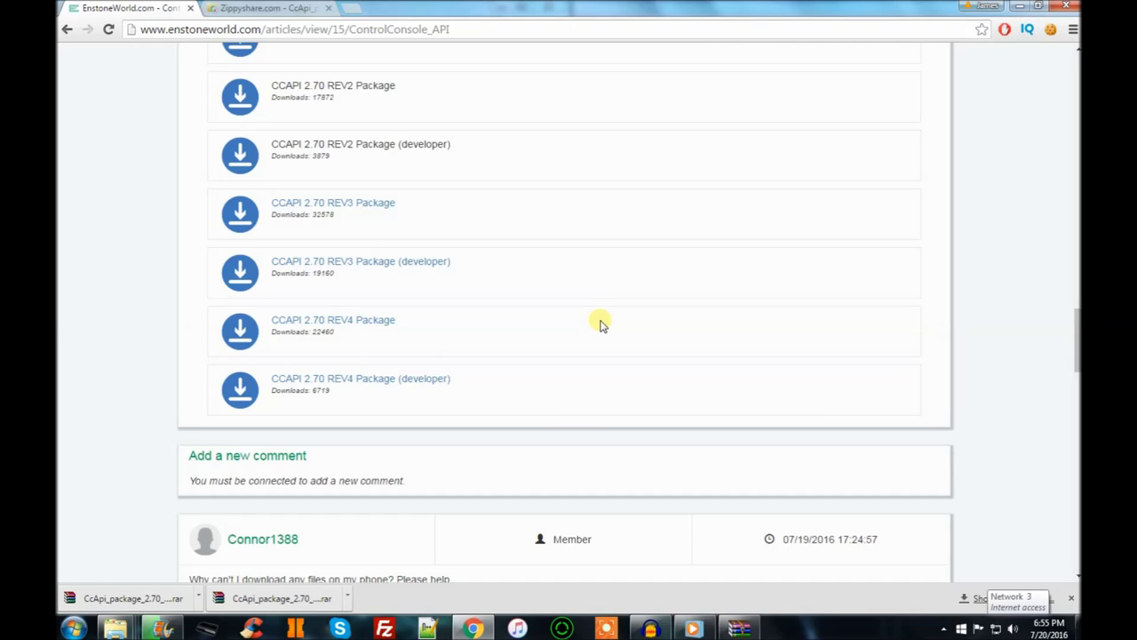
{"action": "scroll", "coordinate": [599, 325], "scroll_direction": "up", "scroll_amount": 3}
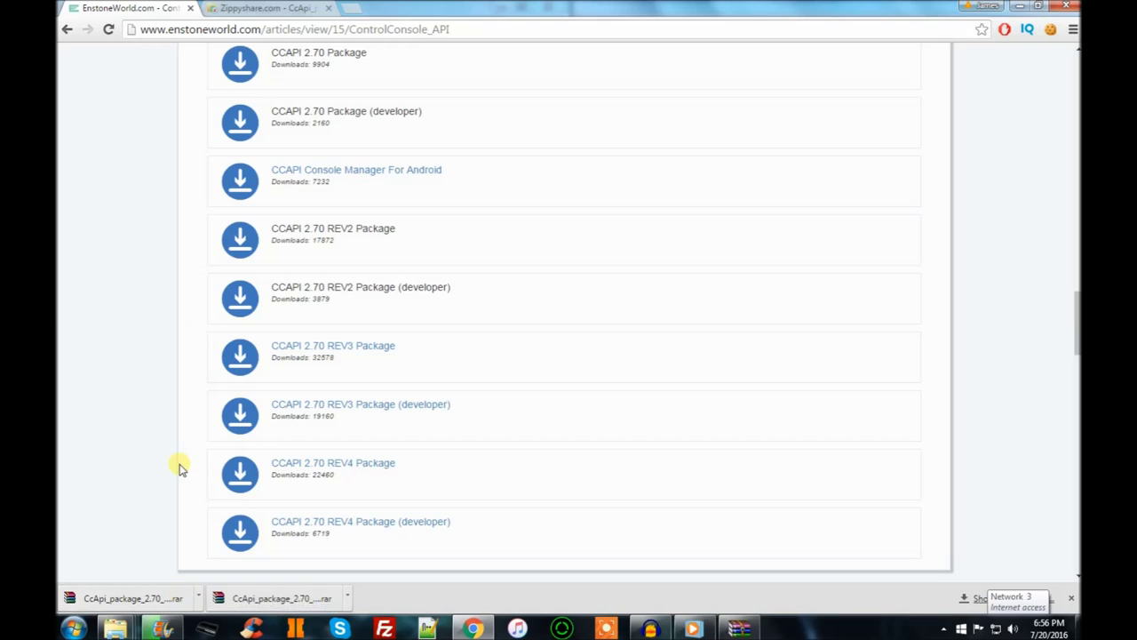
Step: Switch to the CcApi_package_2.70_Rev4 archive in WinRAR and inspect the PC folder's setup and install.txt files
{"action": "left_click", "coordinate": [738, 629]}
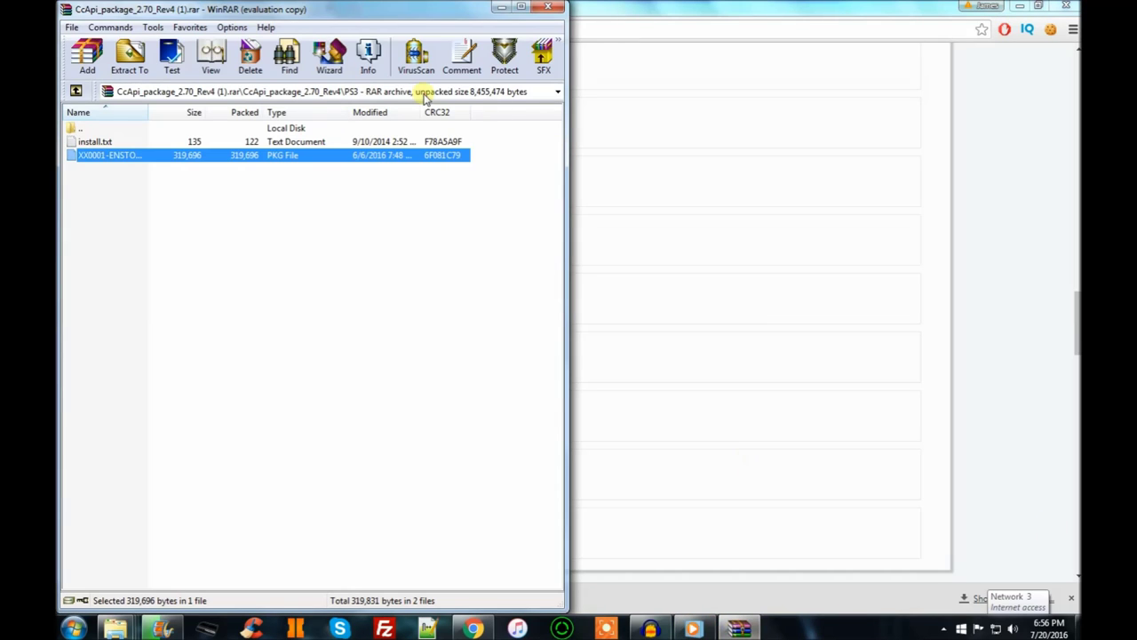
{"action": "left_click", "coordinate": [1019, 6]}
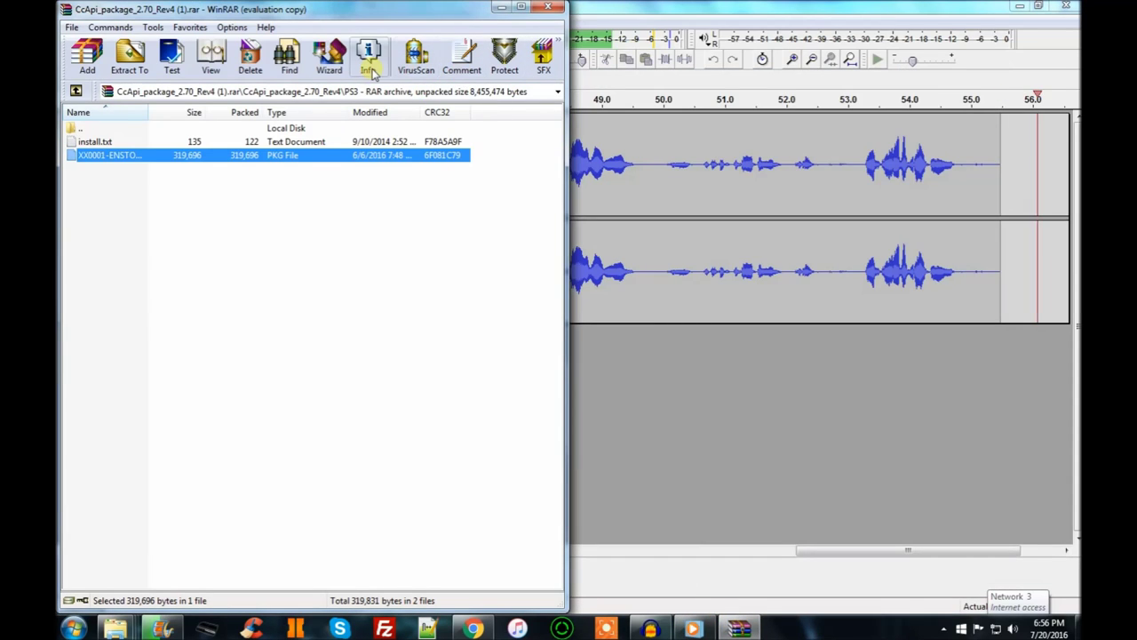
{"action": "double_click", "coordinate": [84, 129]}
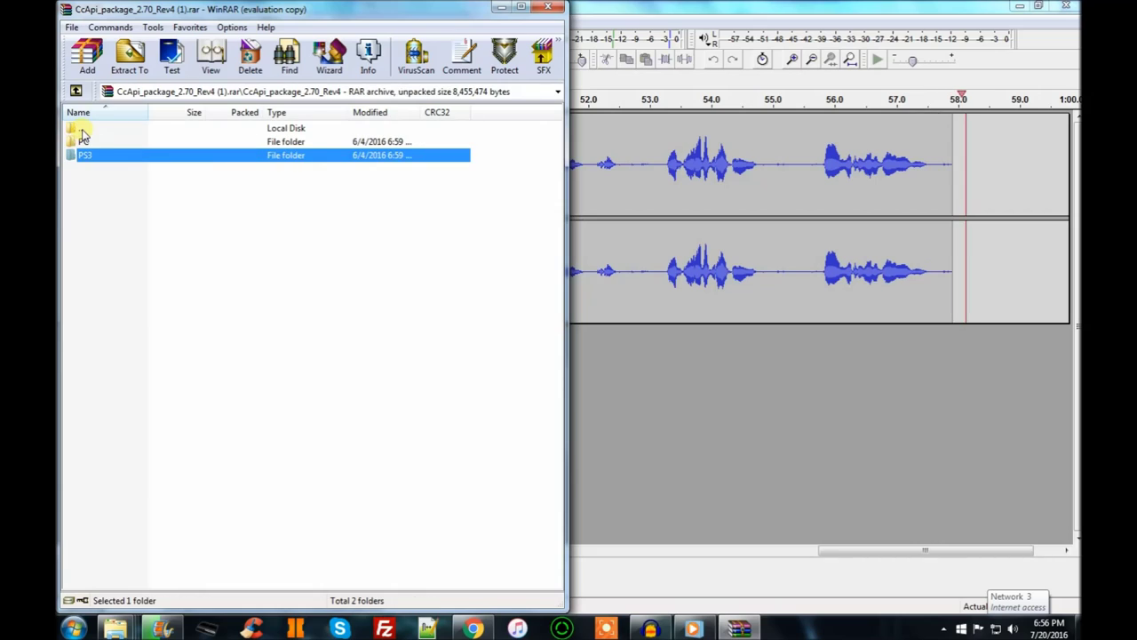
{"action": "double_click", "coordinate": [92, 143]}
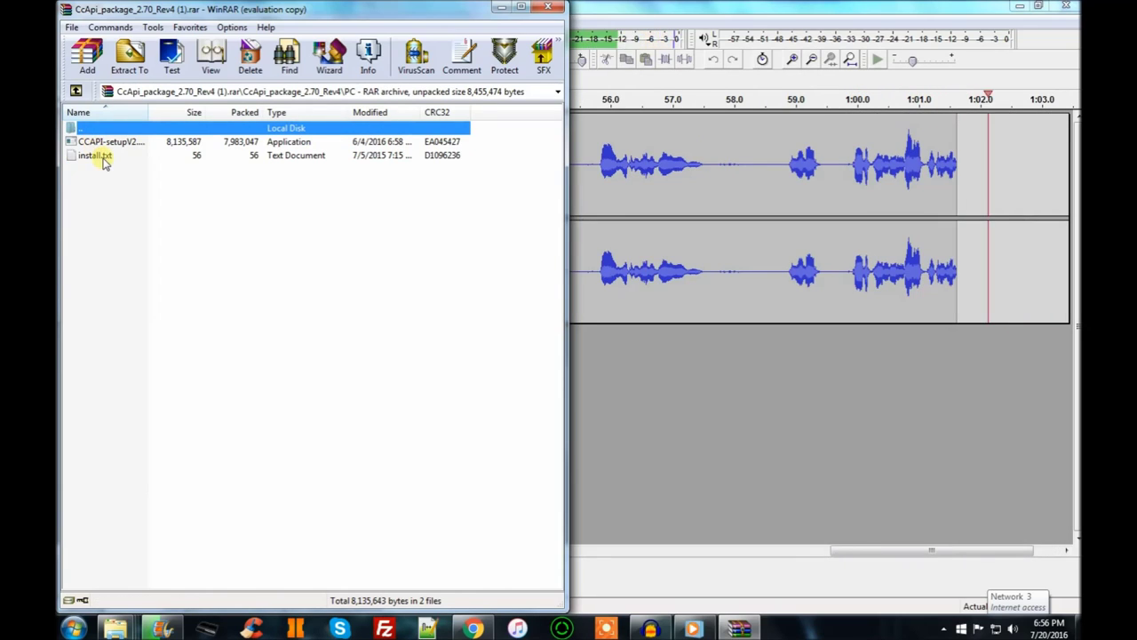
{"action": "left_click", "coordinate": [101, 158]}
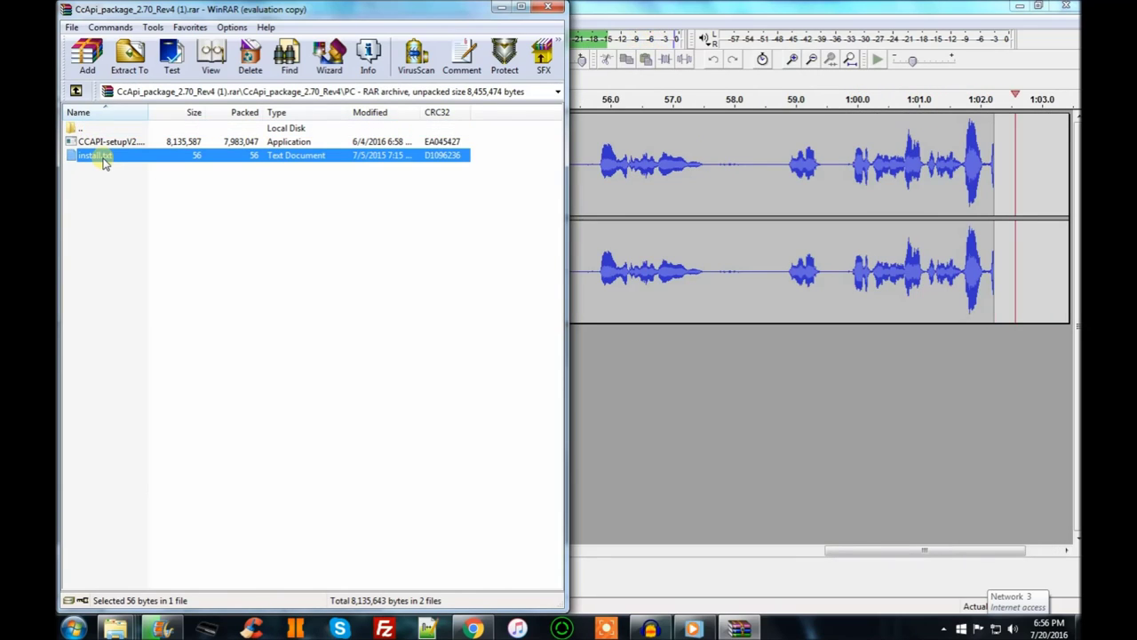
{"action": "left_click", "coordinate": [499, 11]}
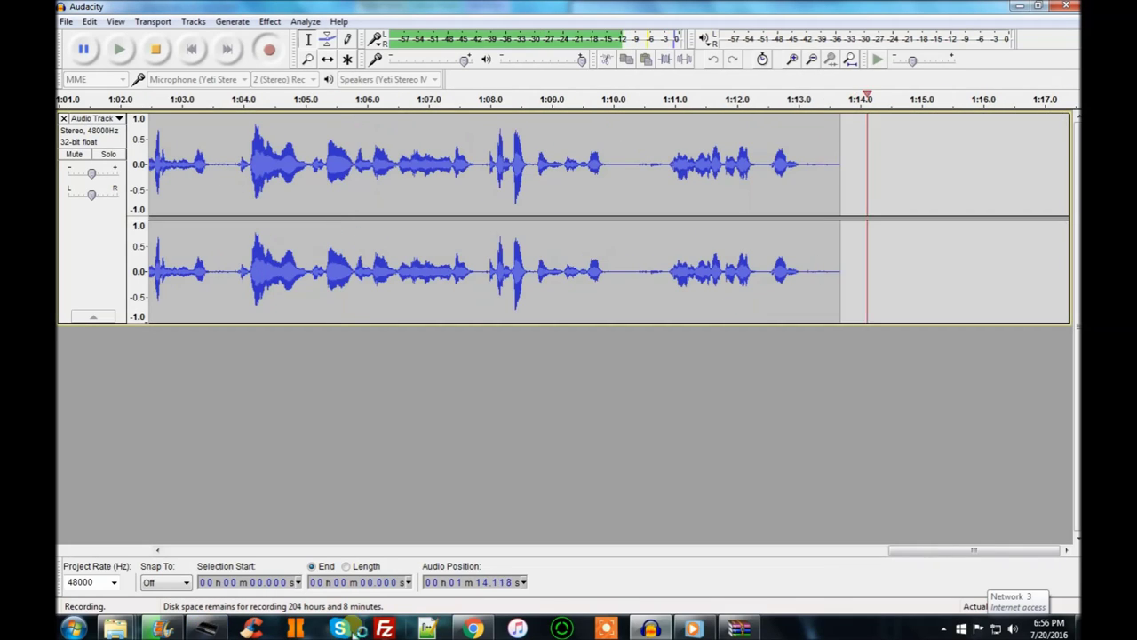
Step: Bring up the CCAPI Console Manager and review its Details, System, Memory and Console ids pages
{"action": "left_click", "coordinate": [425, 615]}
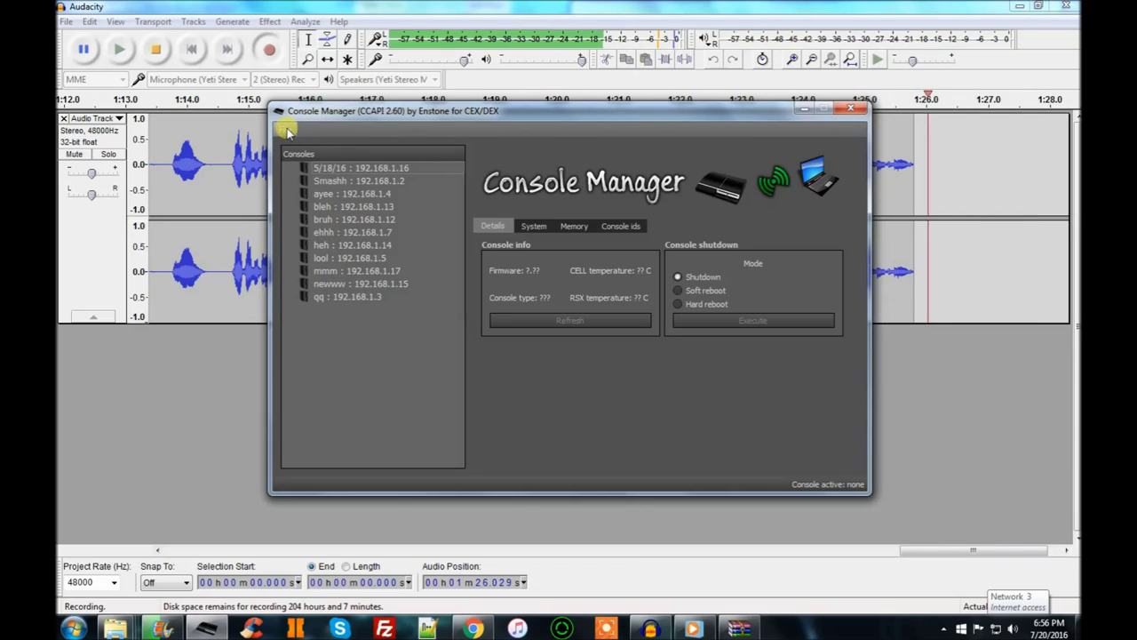
{"action": "left_click_drag", "start_coordinate": [402, 114], "coordinate": [409, 134]}
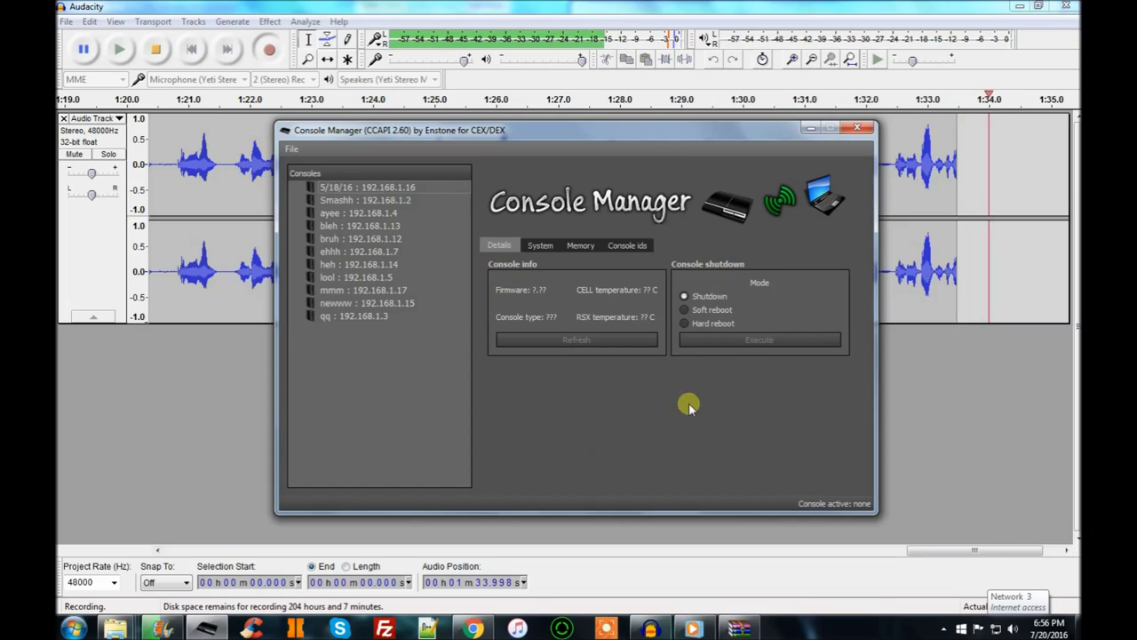
{"action": "left_click", "coordinate": [540, 245]}
{"action": "left_click", "coordinate": [580, 245]}
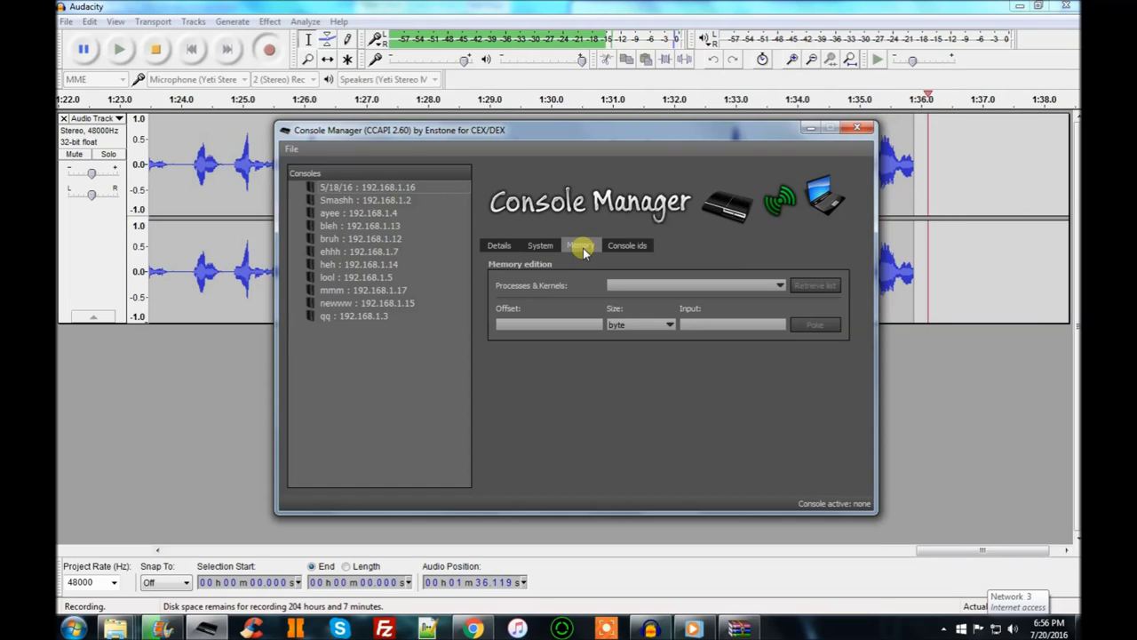
{"action": "left_click", "coordinate": [622, 246]}
{"action": "left_click", "coordinate": [581, 245]}
{"action": "left_click", "coordinate": [540, 245]}
{"action": "left_click", "coordinate": [499, 246]}
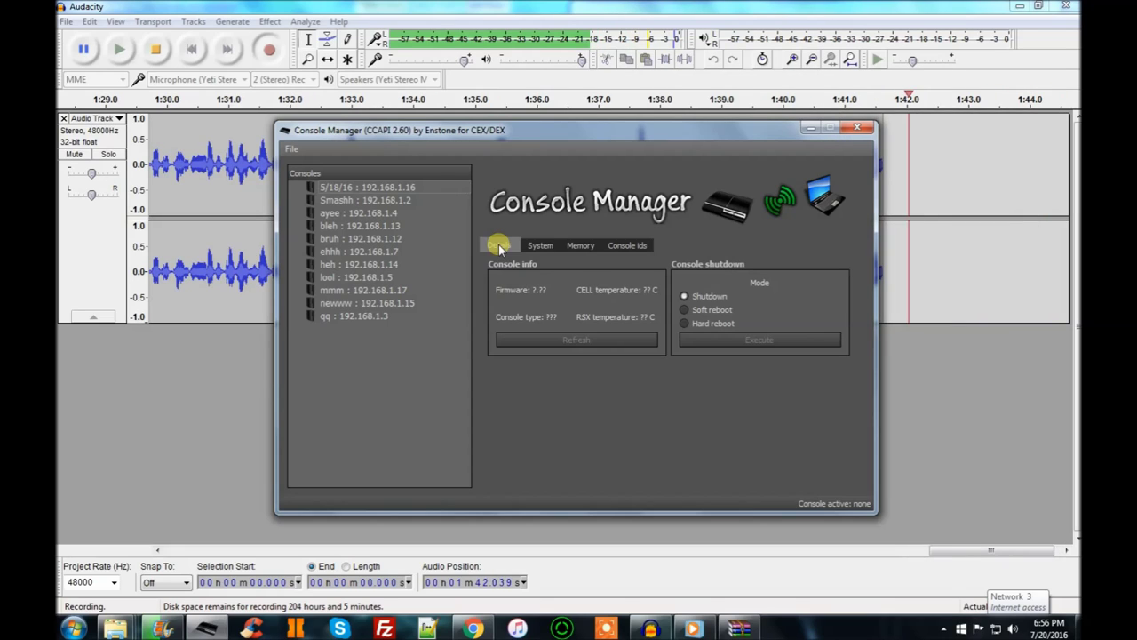
{"action": "left_click", "coordinate": [744, 629]}
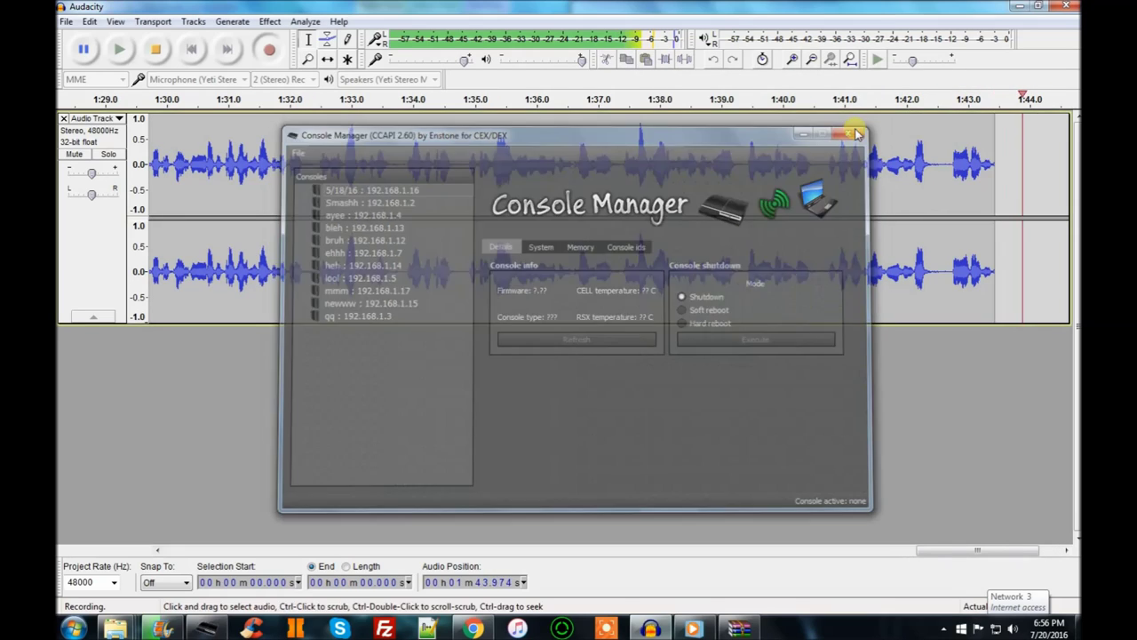
Step: Return to the WinRAR archive and open its PS3 folder containing the CCAPI .pkg file
{"action": "left_click", "coordinate": [745, 629]}
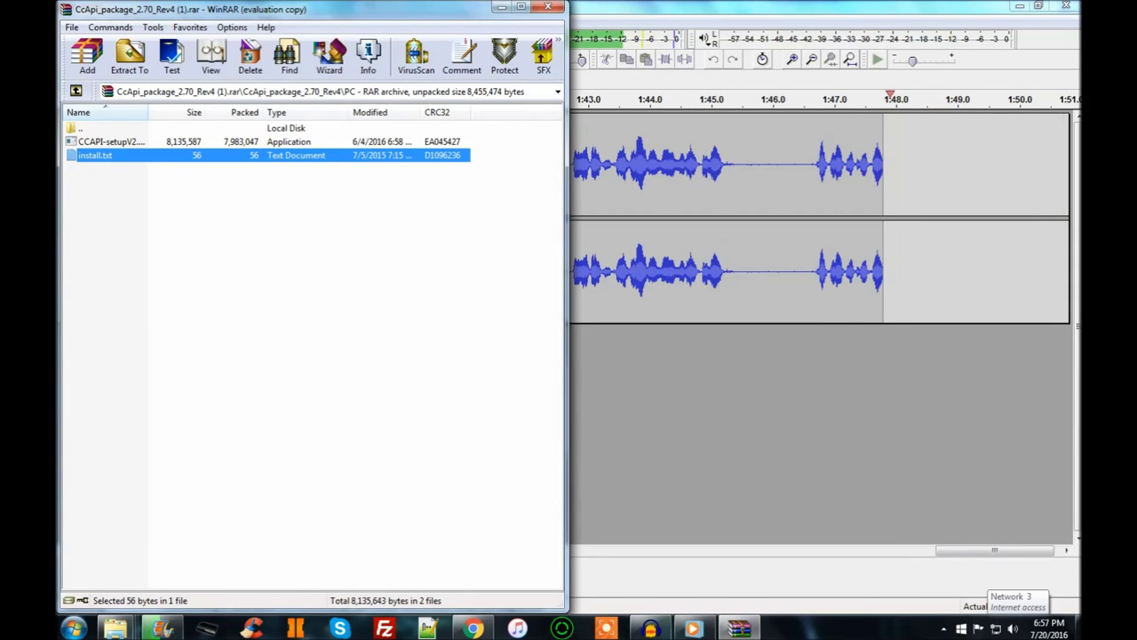
{"action": "left_click", "coordinate": [105, 129]}
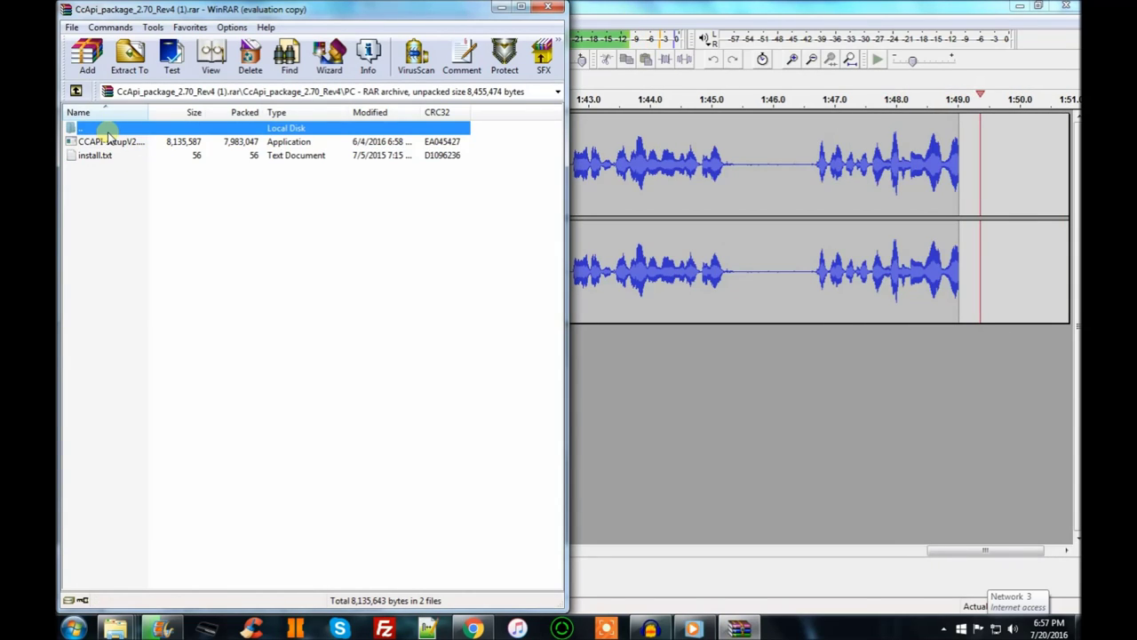
{"action": "double_click", "coordinate": [107, 132]}
{"action": "double_click", "coordinate": [103, 153]}
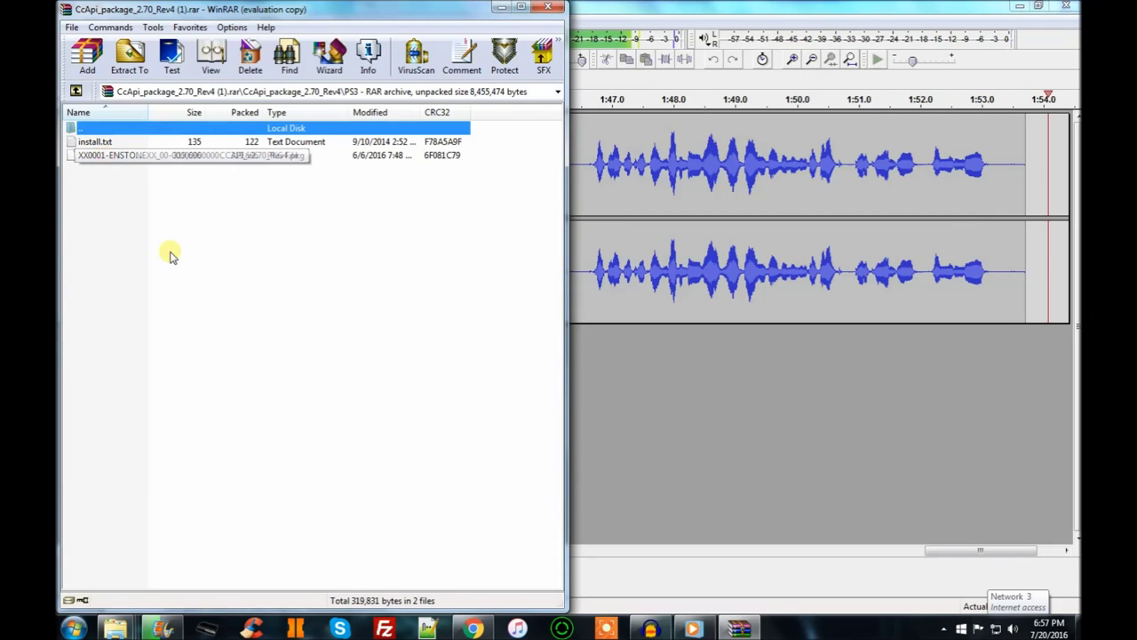
Step: Switch to the USB30FD (F:) drive window to check the CCAPI v2.70 Rev4 .pkg file on its root
{"action": "mouse_move", "coordinate": [115, 628]}
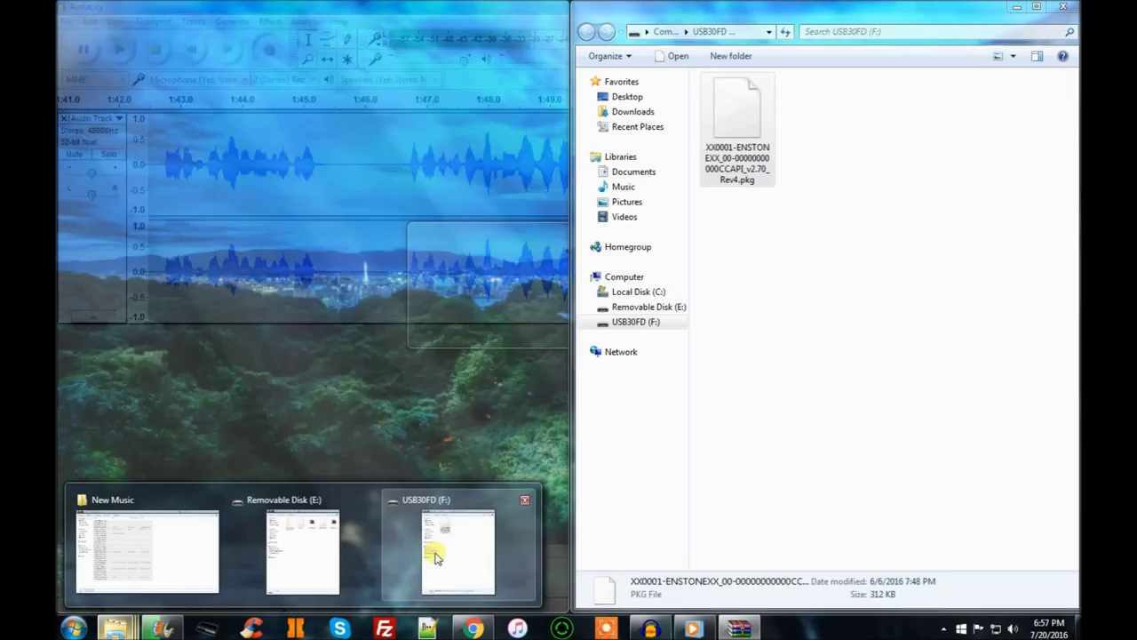
{"action": "left_click", "coordinate": [432, 553]}
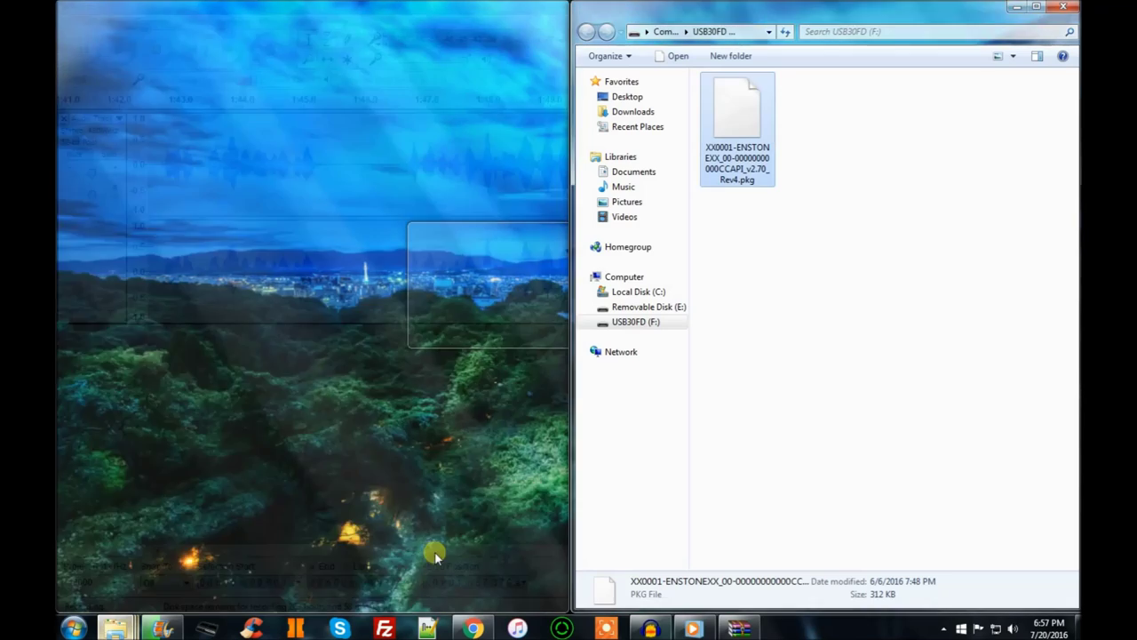
{"action": "left_click", "coordinate": [811, 184]}
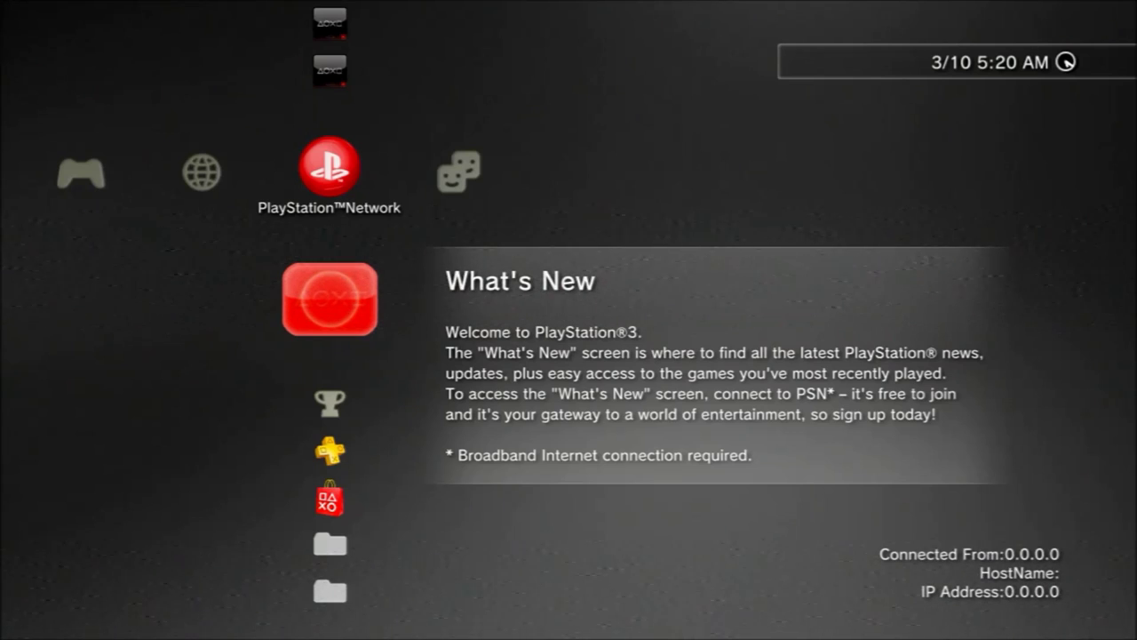
{"action": "key", "text": "Escape"}
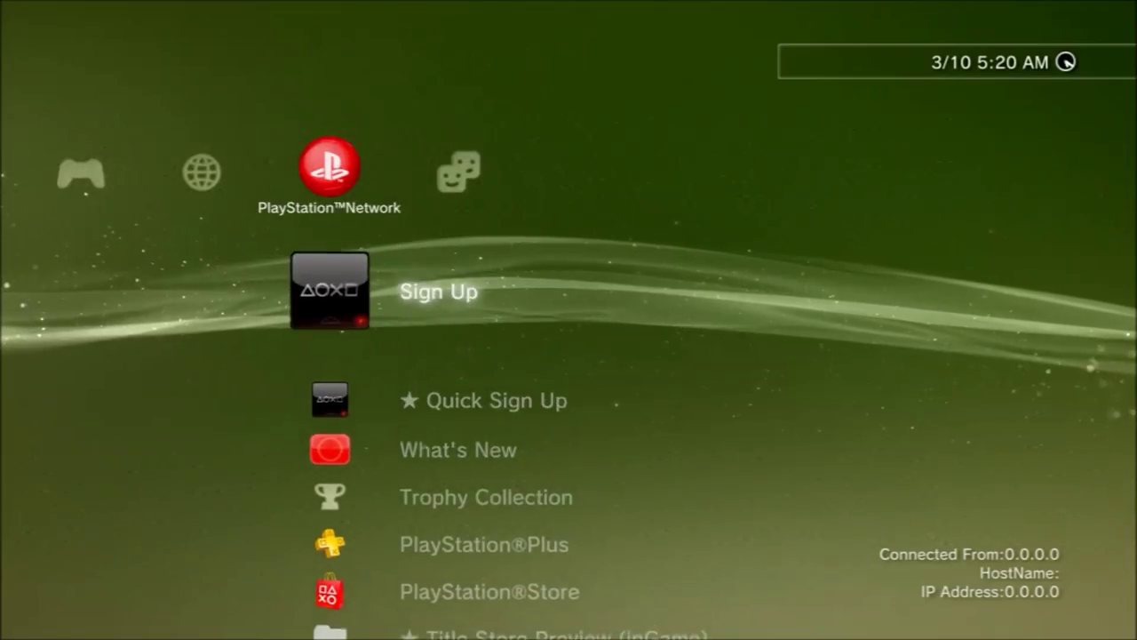
{"action": "key", "text": "Left"}
{"action": "key", "text": "Left"}
{"action": "key", "text": "Left"}
{"action": "key", "text": "Left"}
{"action": "key", "text": "Left"}
{"action": "key", "text": "Left"}
{"action": "key", "text": "Left"}
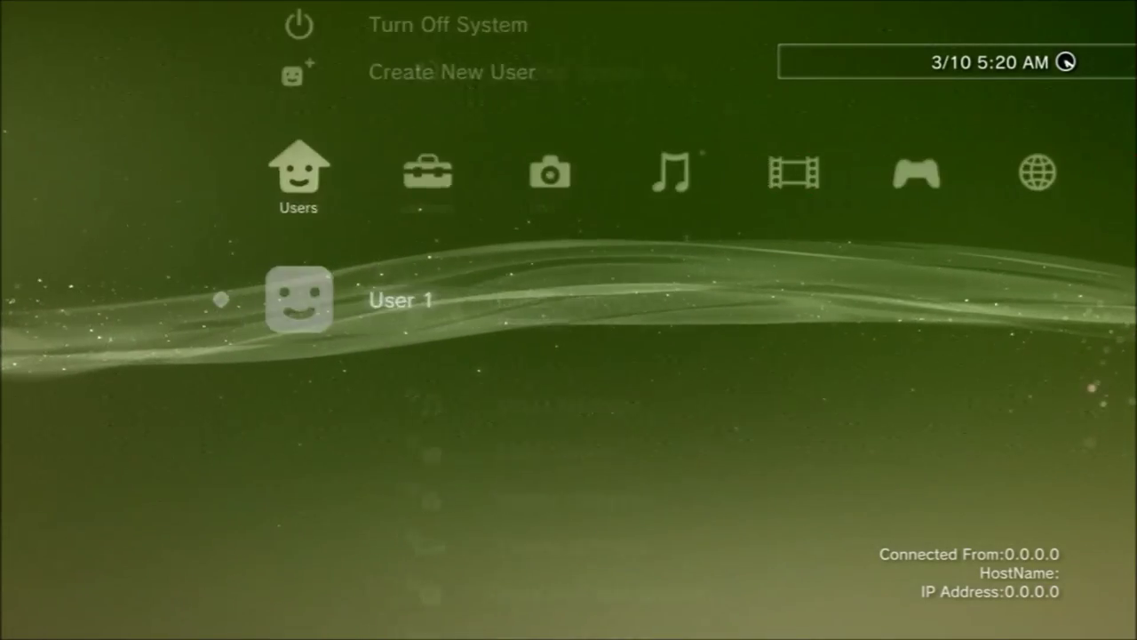
{"action": "key", "text": "Right"}
{"action": "key", "text": "Right"}
{"action": "key", "text": "Right"}
{"action": "key", "text": "Right"}
{"action": "key", "text": "Right"}
{"action": "key", "text": "Right"}
{"action": "key", "text": "Right"}
{"action": "key", "text": "Right"}
Step: Open Package Manager in the Game category of the PS3 menu
{"action": "key", "text": "Left"}
{"action": "key", "text": "Left"}
{"action": "key", "text": "Left"}
{"action": "key", "text": "Left"}
{"action": "key", "text": "Left"}
{"action": "key", "text": "Left"}
{"action": "key", "text": "Left"}
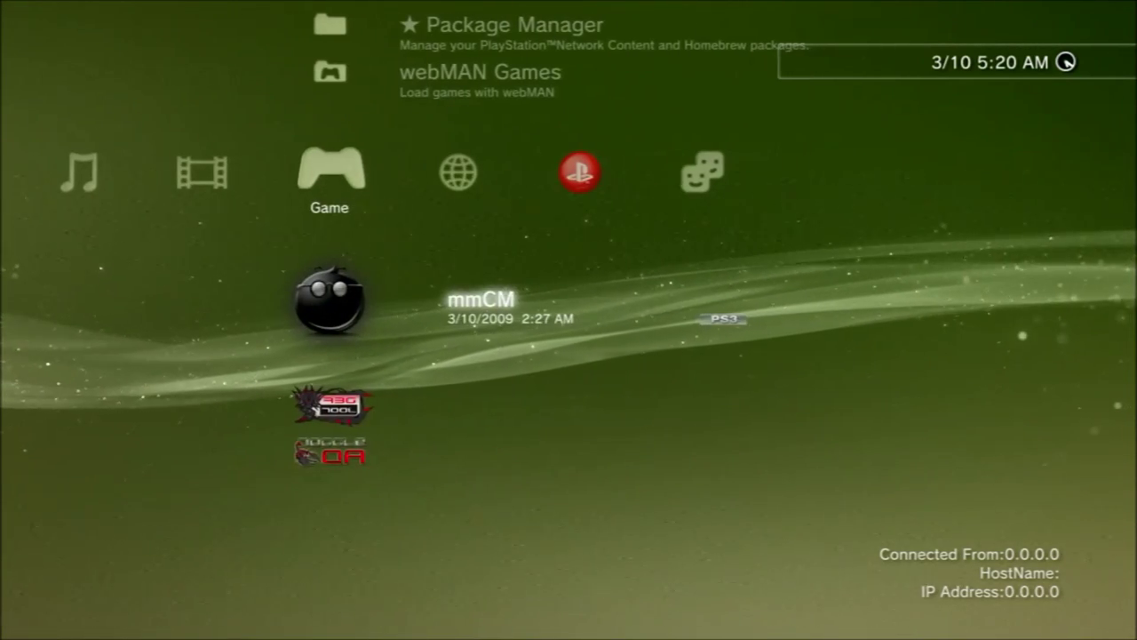
{"action": "key", "text": "Up"}
{"action": "key", "text": "Up"}
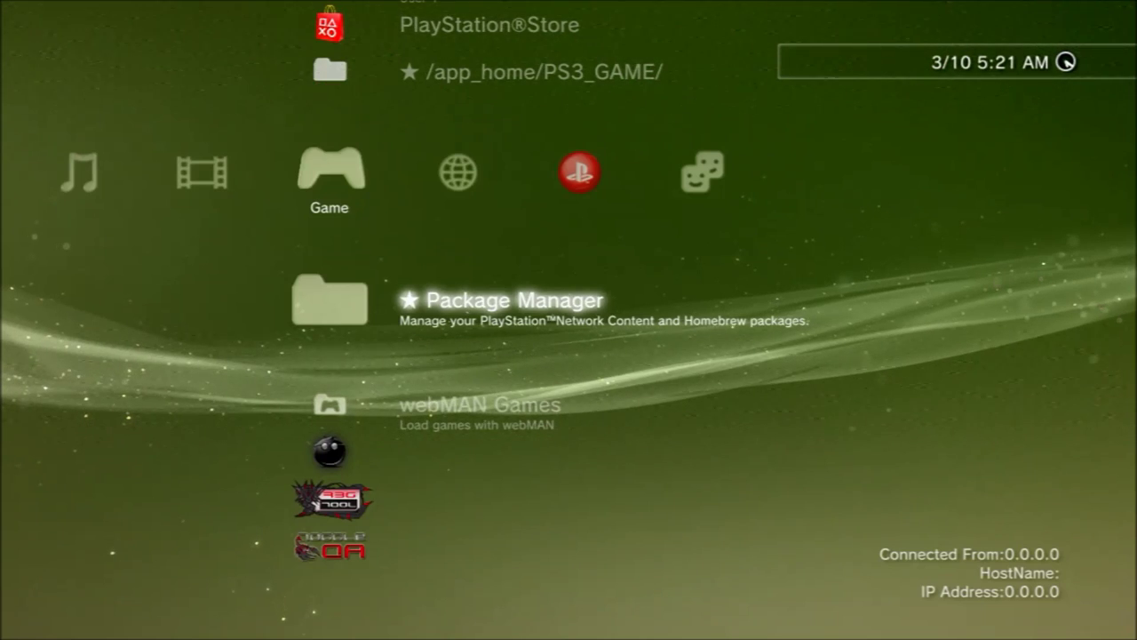
{"action": "key", "text": "Return"}
Step: Install the CCAPI v2.70 package from the root of the storage device using the Standard option
{"action": "key", "text": "Down"}
{"action": "key", "text": "Down"}
{"action": "key", "text": "Up"}
{"action": "key", "text": "Return"}
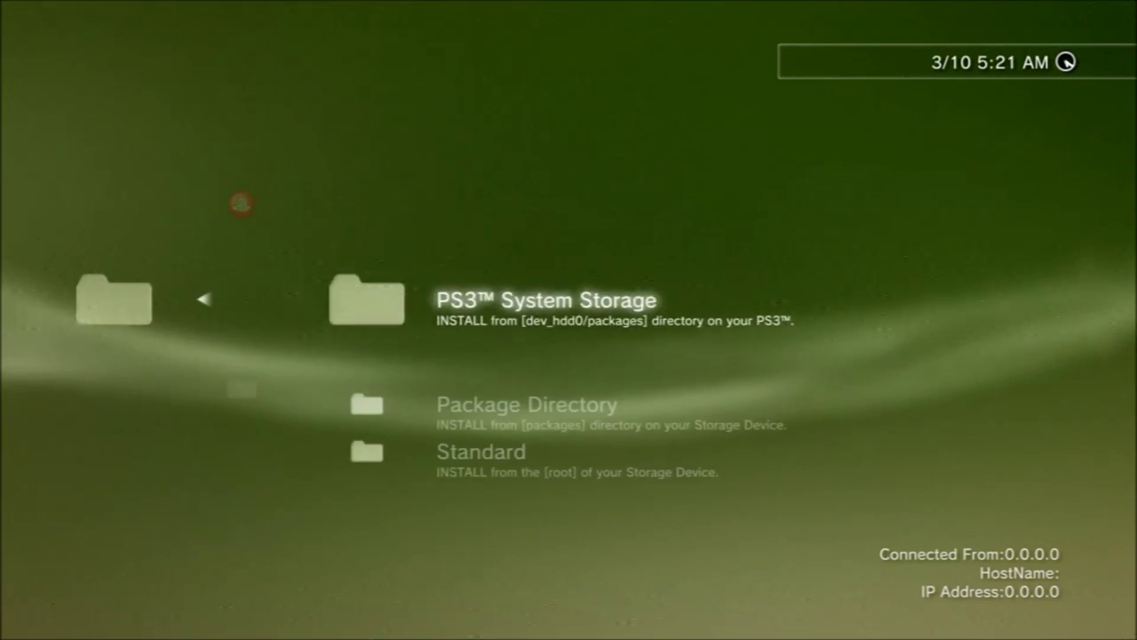
{"action": "key", "text": "Down"}
{"action": "key", "text": "Down"}
{"action": "key", "text": "Return"}
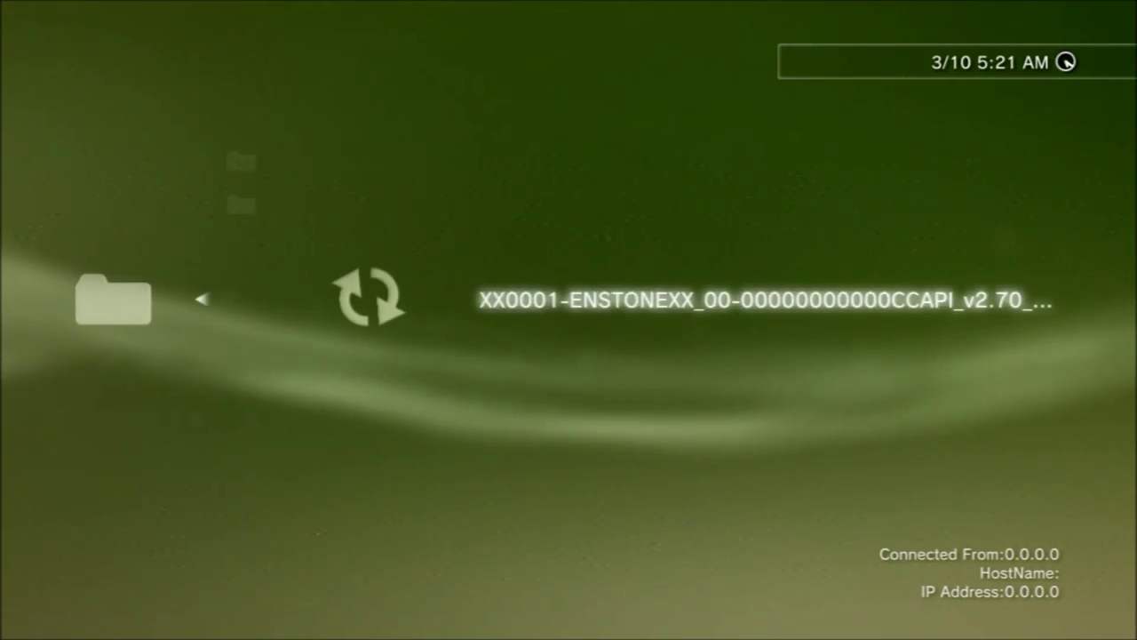
{"action": "key", "text": "Return"}
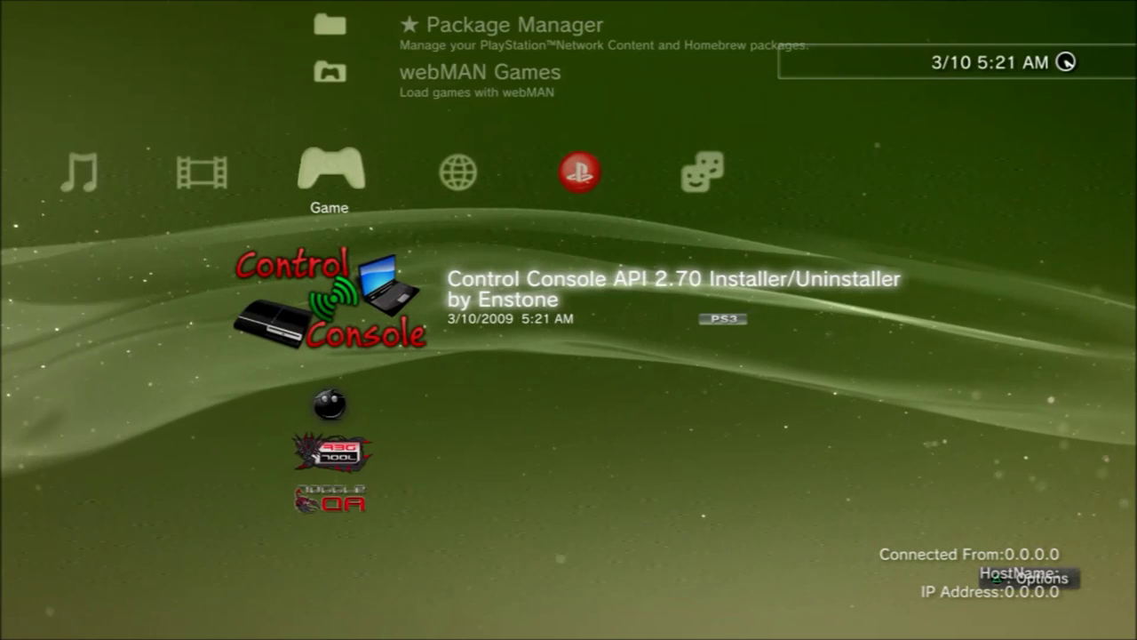
Step: Run the Control Console API 2.70 Installer/Uninstaller and confirm installing Control Console API on the PS3
{"action": "key", "text": "Return"}
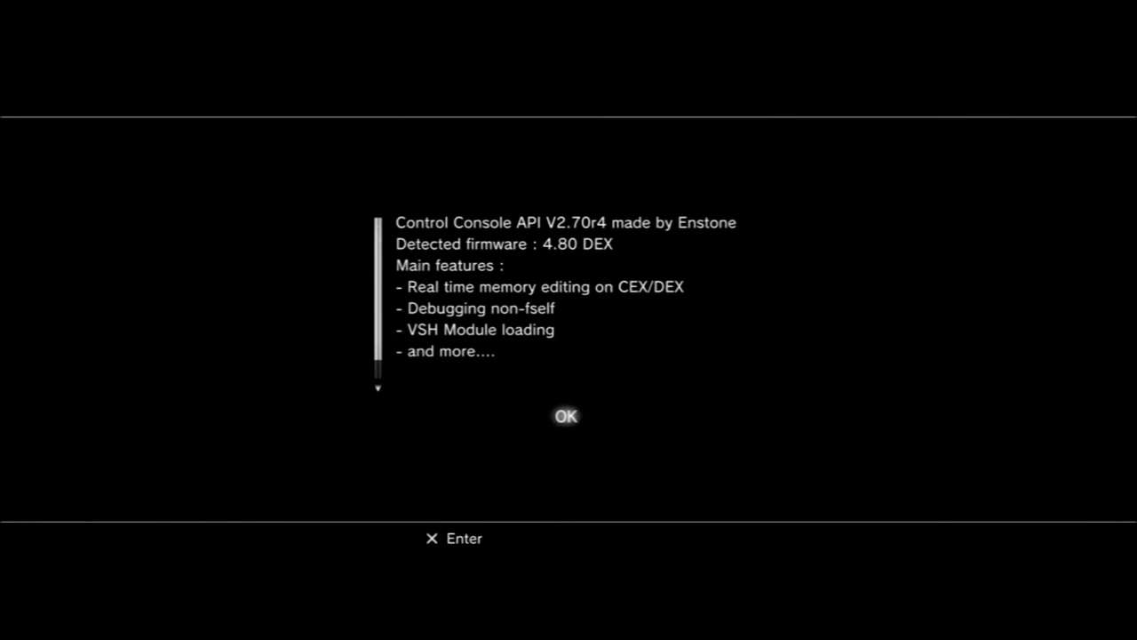
{"action": "key", "text": "Return"}
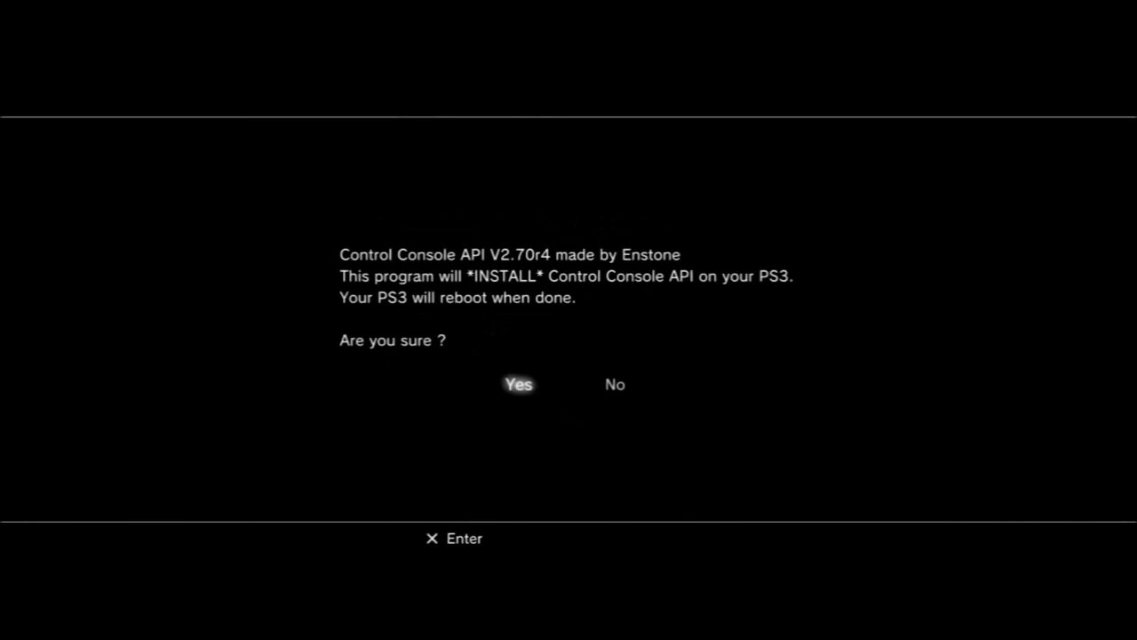
{"action": "key", "text": "Return"}
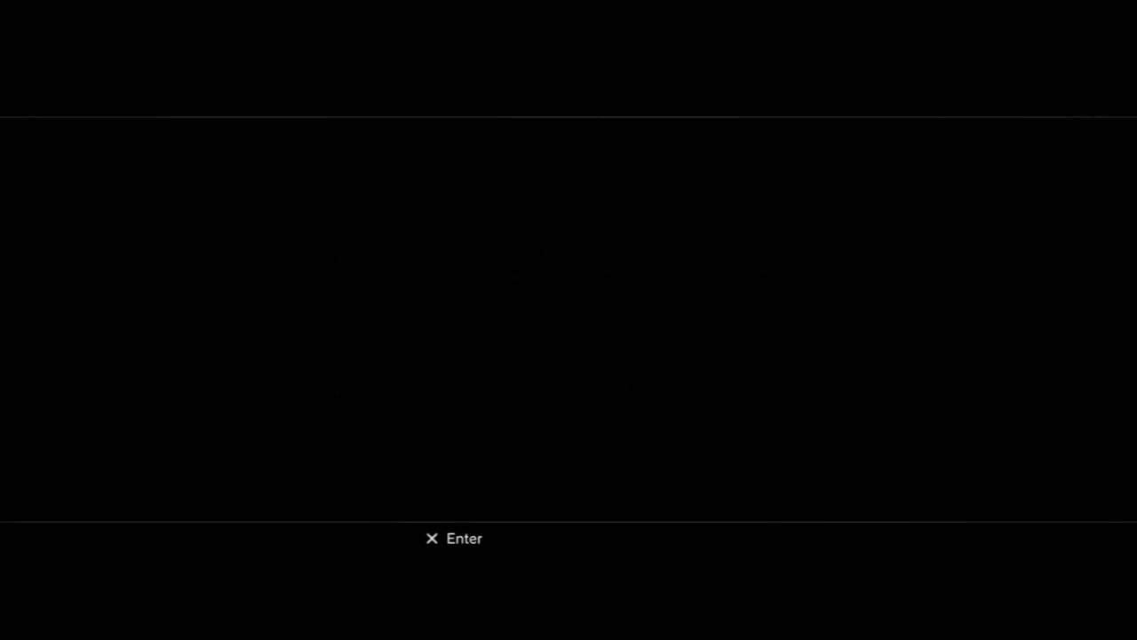
{"action": "key", "text": "Return"}
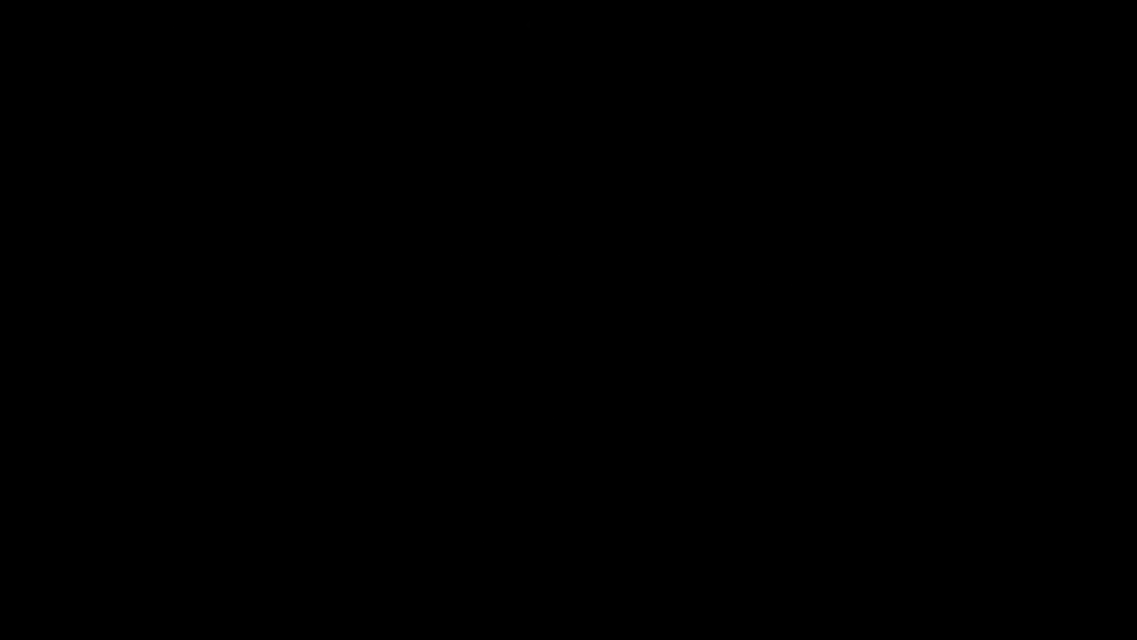